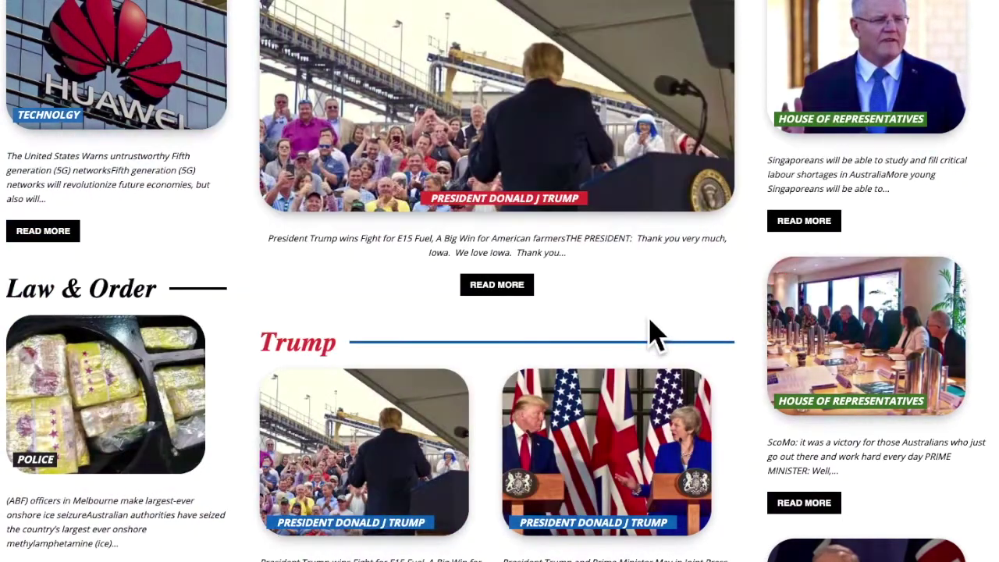
Step: In Jetpack Performance settings, switch off the site accelerator and its static file speed-up
{"action": "scroll", "coordinate": [654, 334], "scroll_direction": "down", "scroll_amount": 2}
{"action": "scroll", "coordinate": [654, 334], "scroll_direction": "down", "scroll_amount": 10}
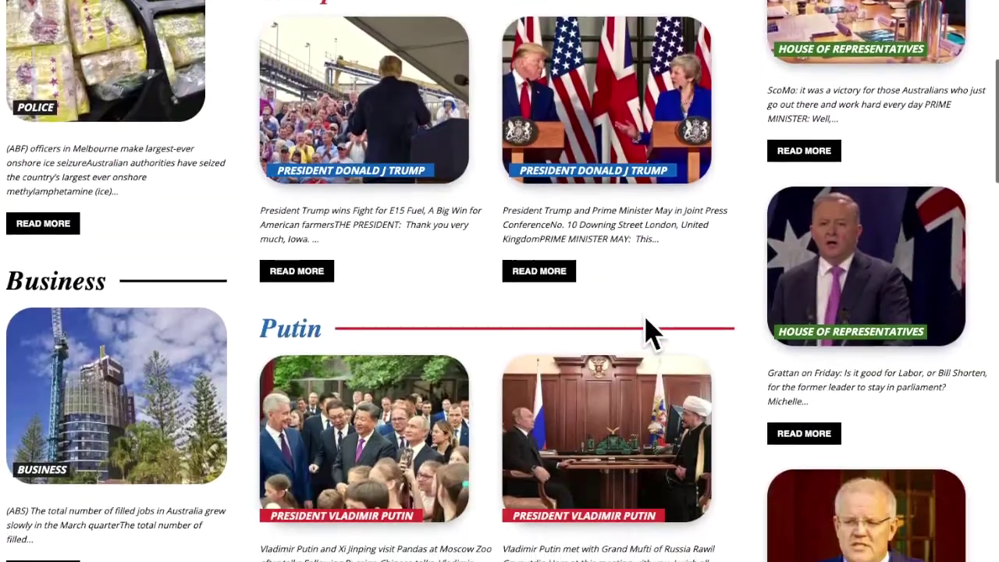
{"action": "scroll", "coordinate": [649, 334], "scroll_direction": "down", "scroll_amount": 4}
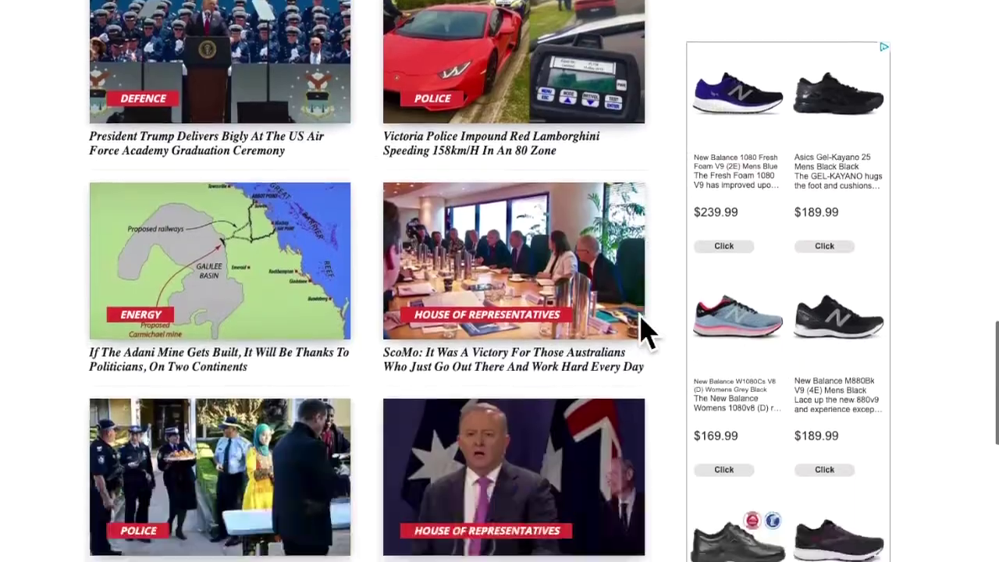
{"action": "scroll", "coordinate": [617, 328], "scroll_direction": "up", "scroll_amount": 13}
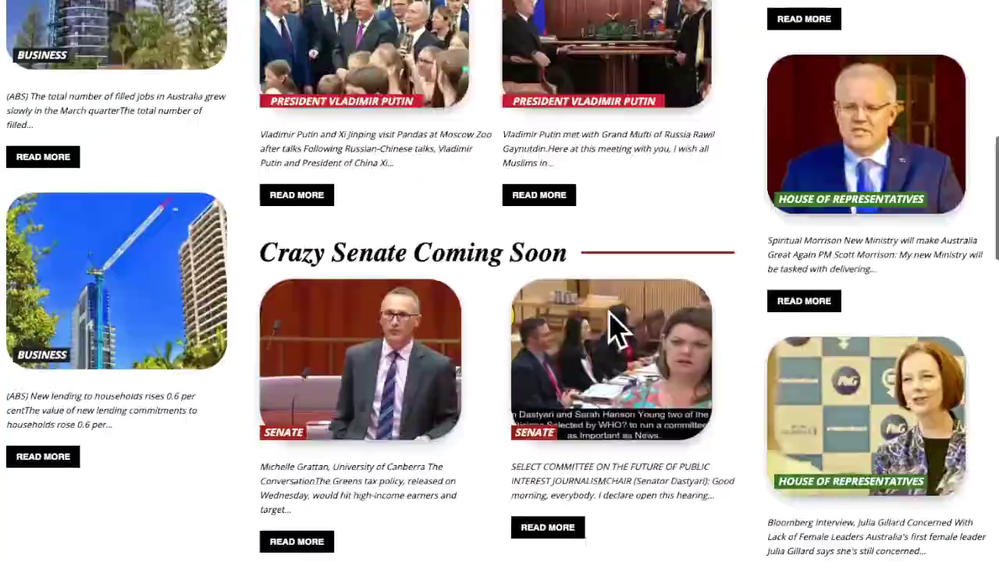
{"action": "scroll", "coordinate": [629, 313], "scroll_direction": "up", "scroll_amount": 5}
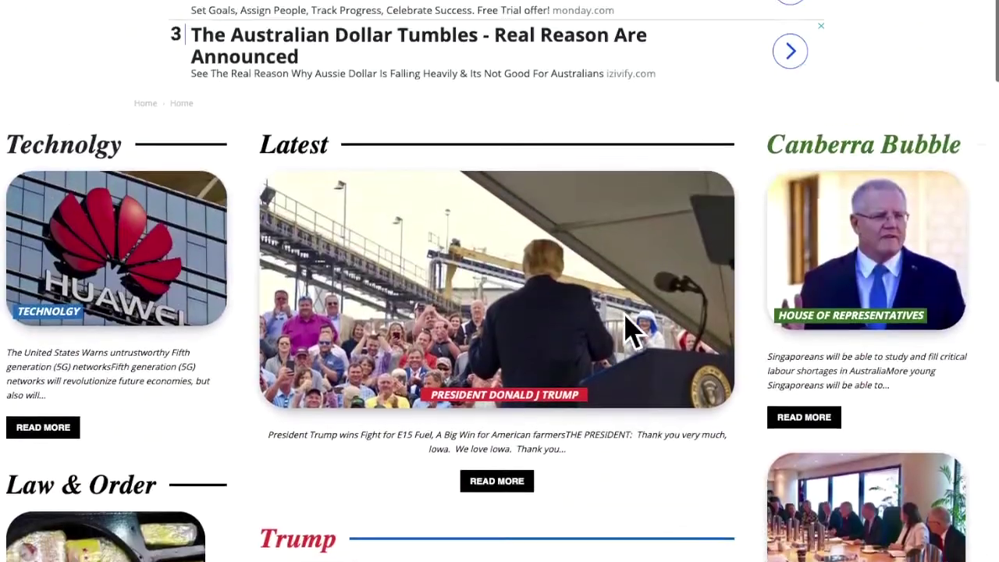
{"action": "scroll", "coordinate": [616, 320], "scroll_direction": "down", "scroll_amount": 1}
{"action": "scroll", "coordinate": [597, 326], "scroll_direction": "down", "scroll_amount": 5}
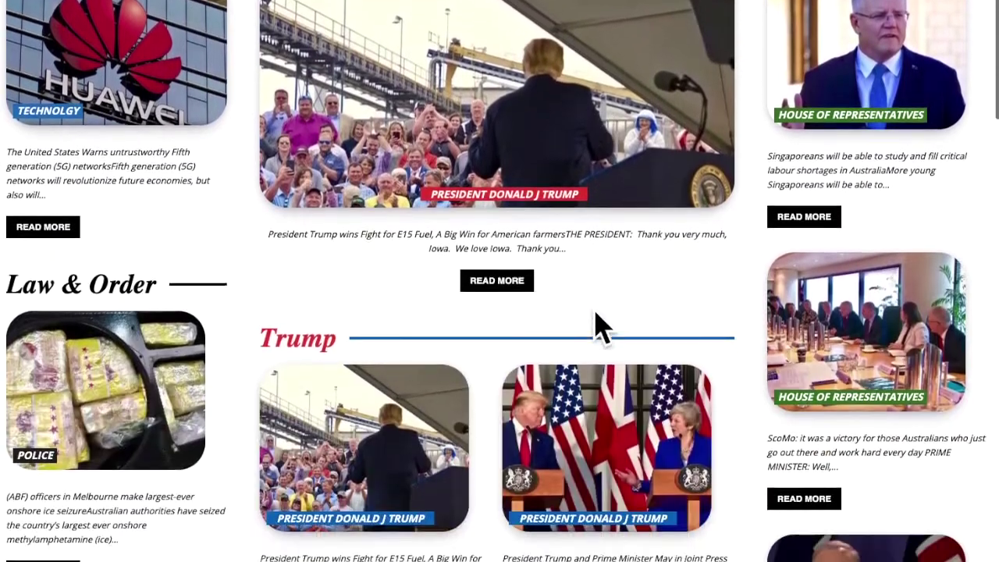
{"action": "scroll", "coordinate": [598, 330], "scroll_direction": "up", "scroll_amount": 1}
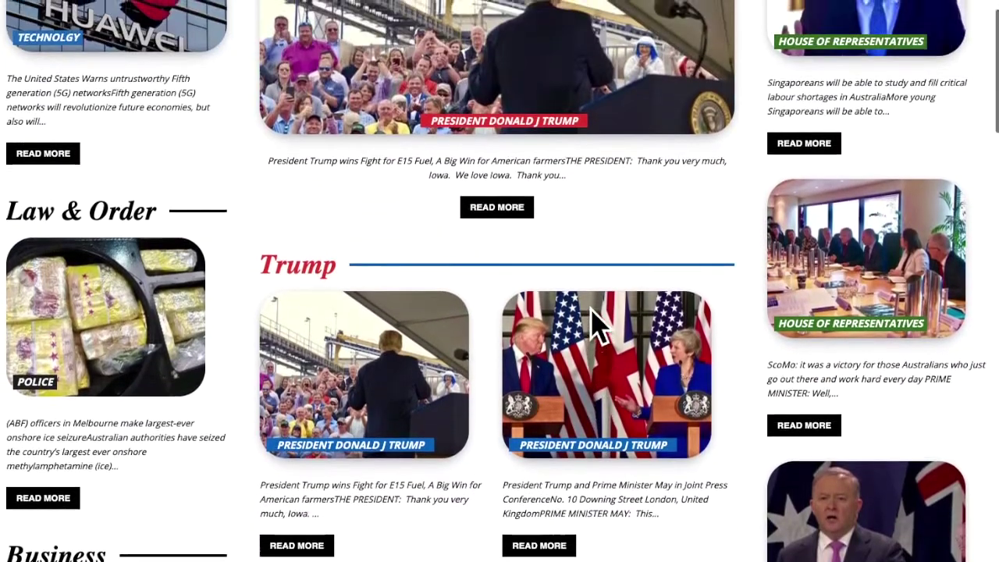
{"action": "scroll", "coordinate": [598, 328], "scroll_direction": "down", "scroll_amount": 4}
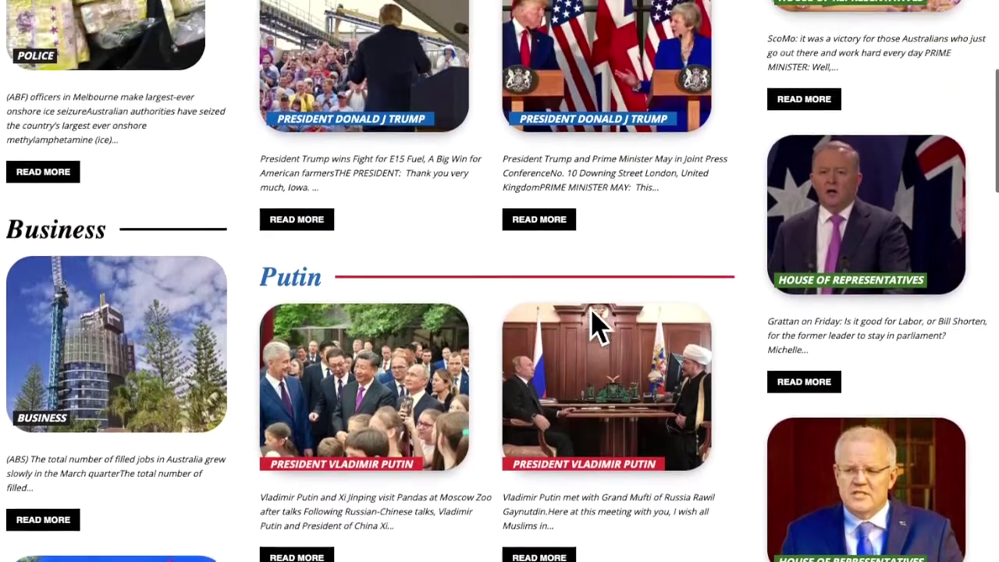
{"action": "scroll", "coordinate": [597, 327], "scroll_direction": "up", "scroll_amount": 6}
{"action": "scroll", "coordinate": [598, 323], "scroll_direction": "up", "scroll_amount": 1}
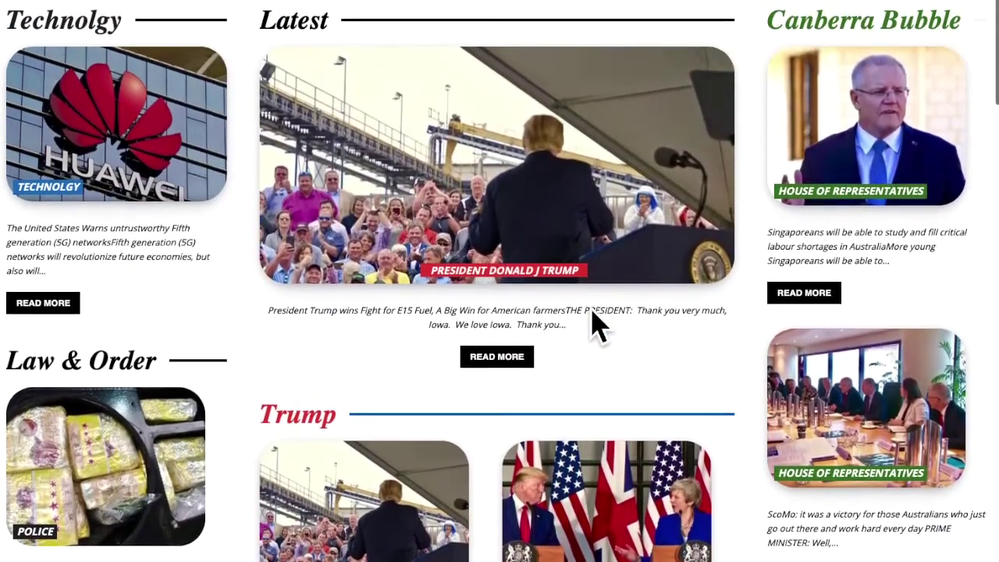
{"action": "scroll", "coordinate": [598, 325], "scroll_direction": "down", "scroll_amount": 1}
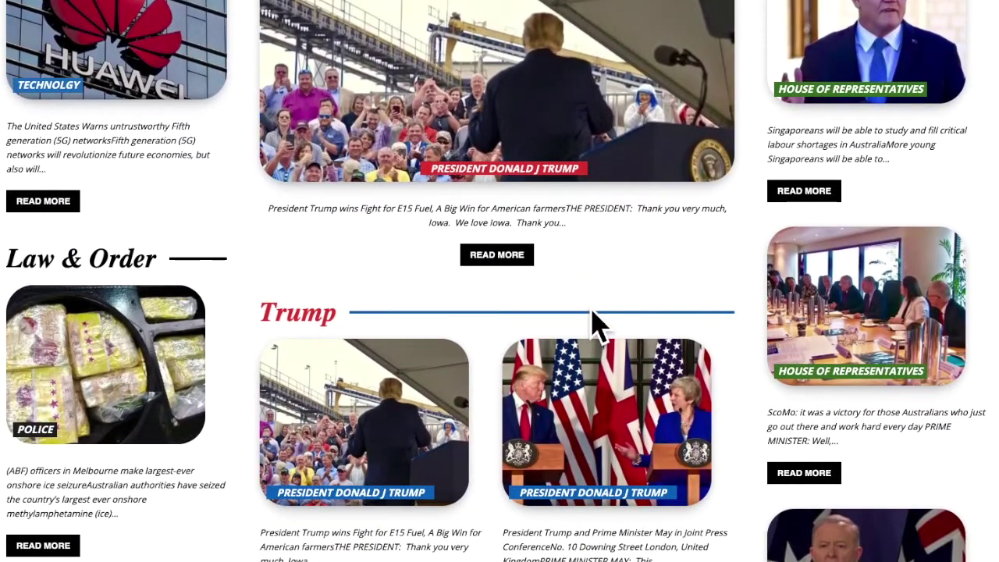
{"action": "scroll", "coordinate": [597, 327], "scroll_direction": "up", "scroll_amount": 1}
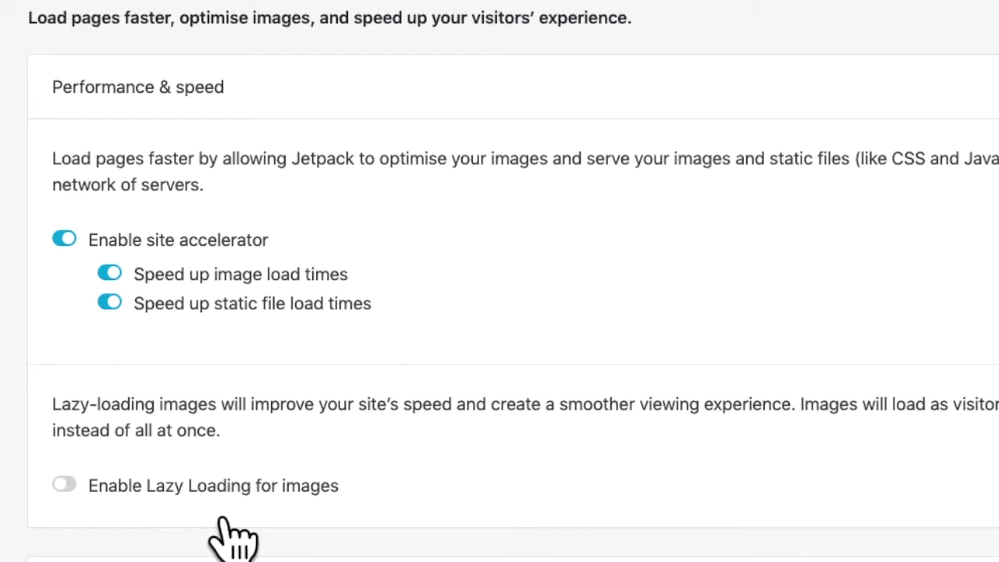
{"action": "left_click", "coordinate": [89, 259]}
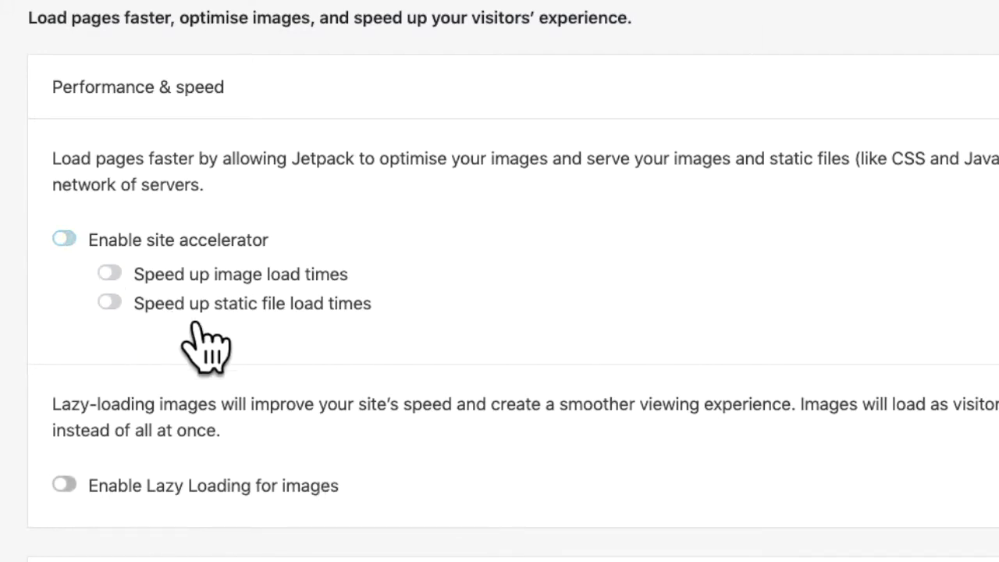
{"action": "left_click", "coordinate": [205, 293]}
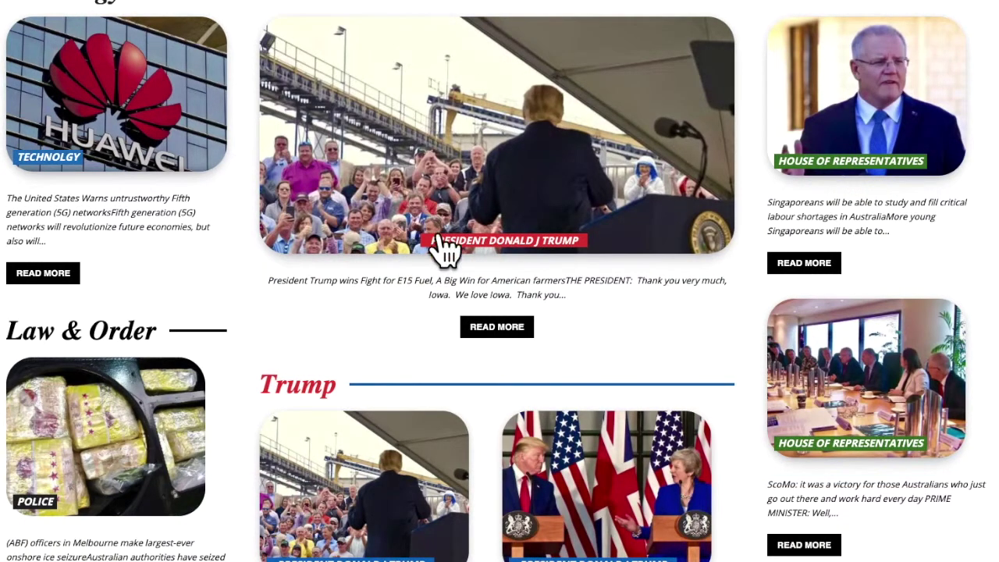
{"action": "scroll", "coordinate": [357, 205], "scroll_direction": "down", "scroll_amount": 1}
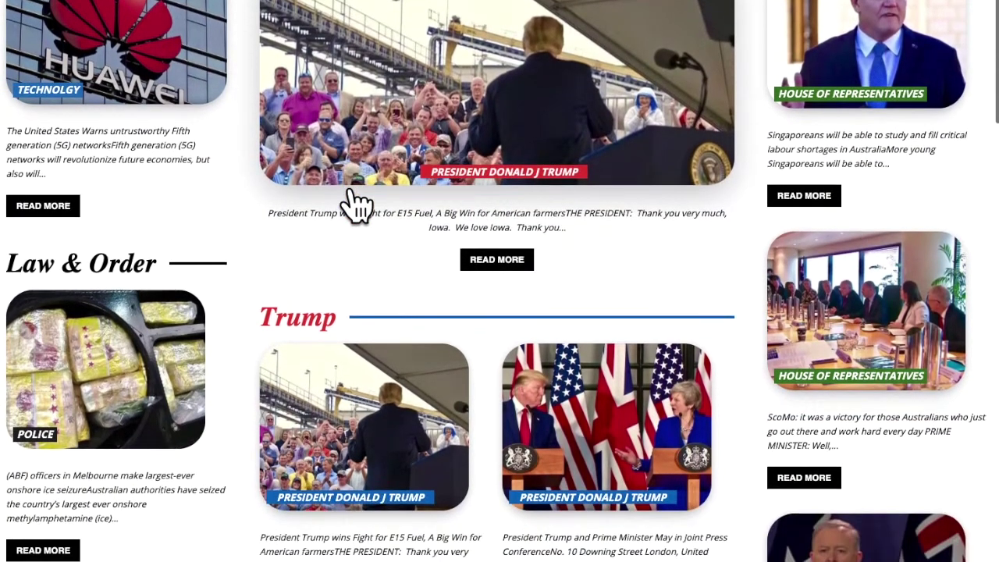
{"action": "scroll", "coordinate": [357, 205], "scroll_direction": "up", "scroll_amount": 1}
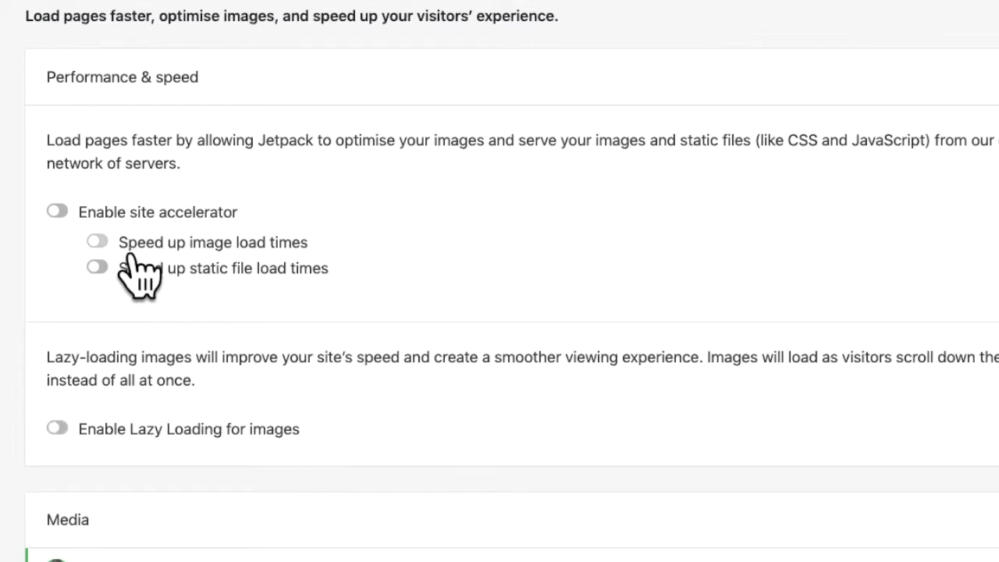
Step: Turn Speed up image load times back on, re-enabling the site accelerator and static file speed-up
{"action": "left_click", "coordinate": [97, 242]}
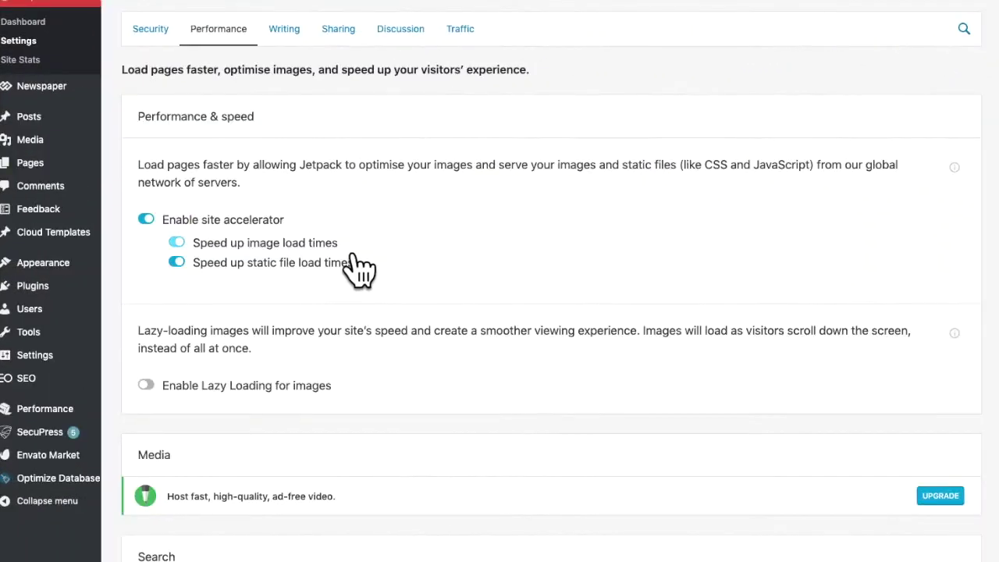
{"action": "mouse_move", "coordinate": [91, 394]}
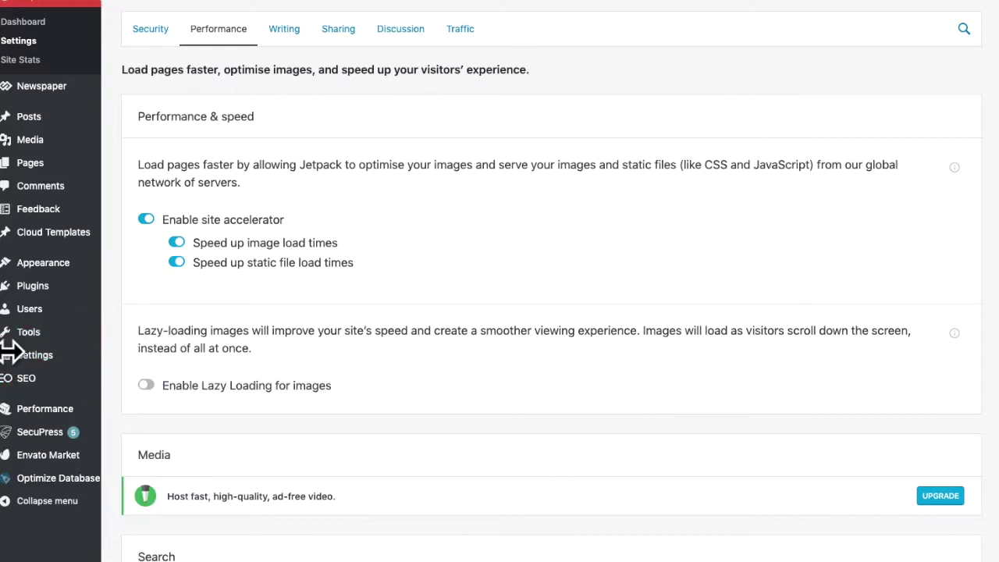
{"action": "left_click_drag", "start_coordinate": [11, 354], "coordinate": [19, 354]}
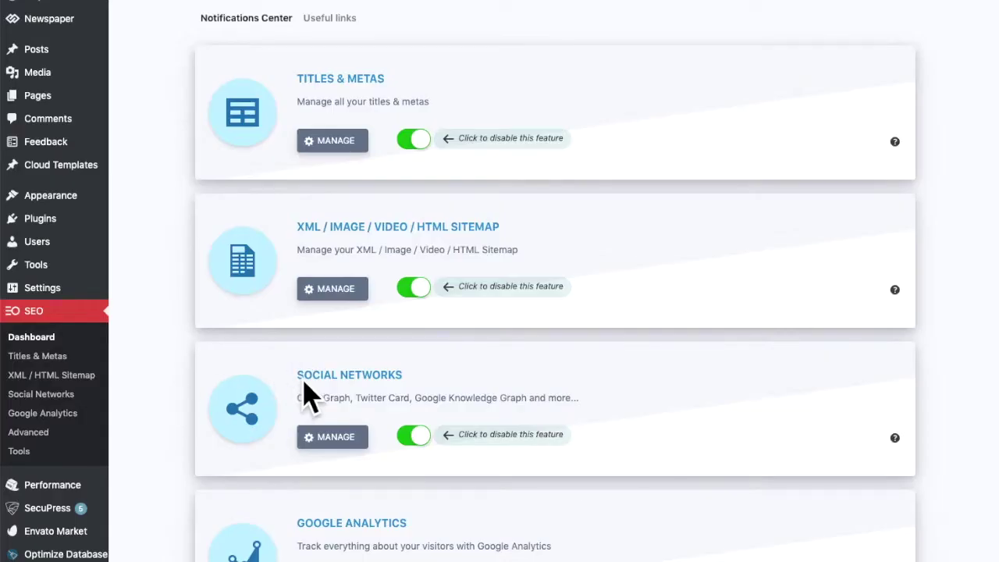
Step: Open SEO Social Networks via Manage, then the Facebook (Open Graph) tab, down to the App ID field
{"action": "scroll", "coordinate": [309, 390], "scroll_direction": "down", "scroll_amount": 1}
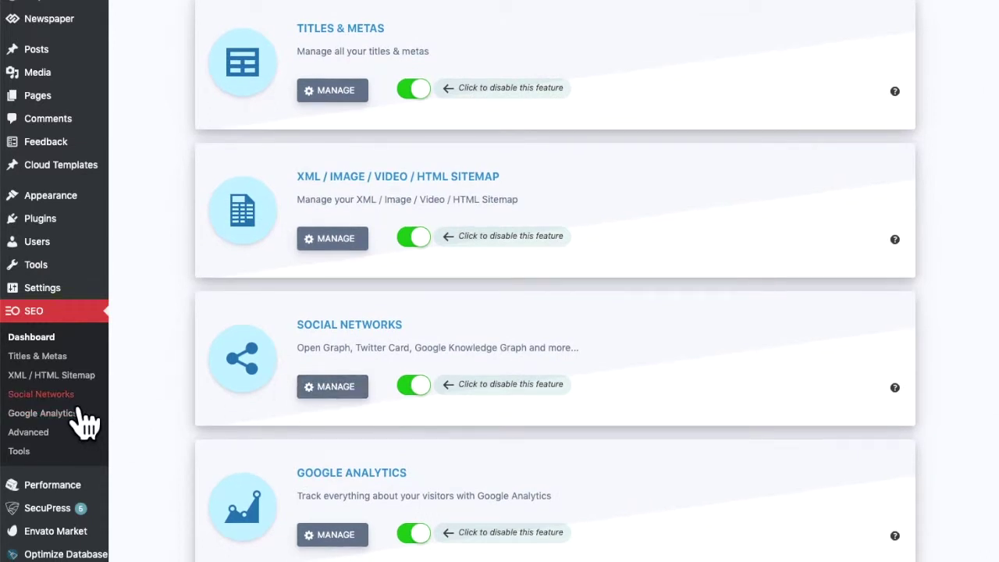
{"action": "left_click", "coordinate": [79, 404]}
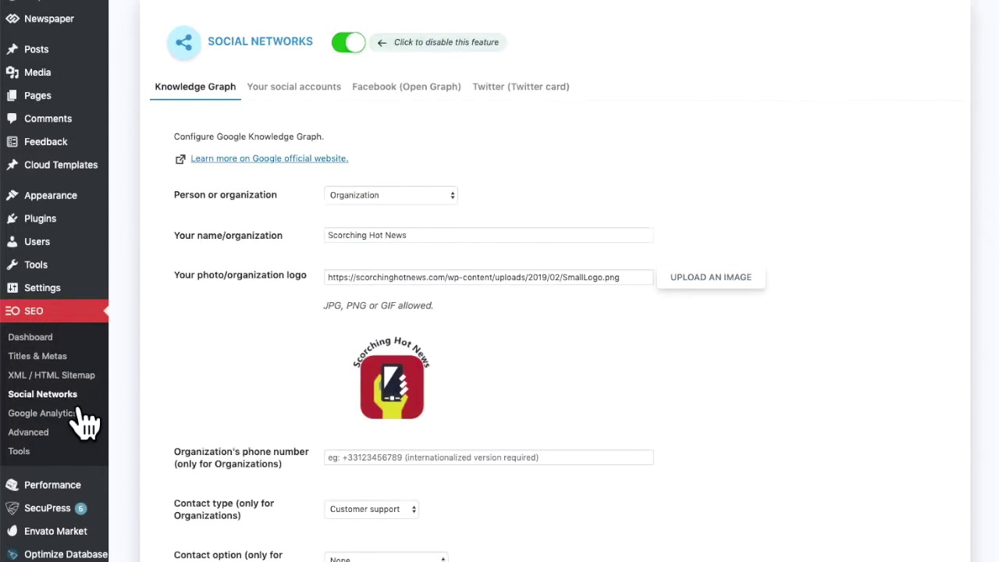
{"action": "scroll", "coordinate": [605, 437], "scroll_direction": "down", "scroll_amount": 2}
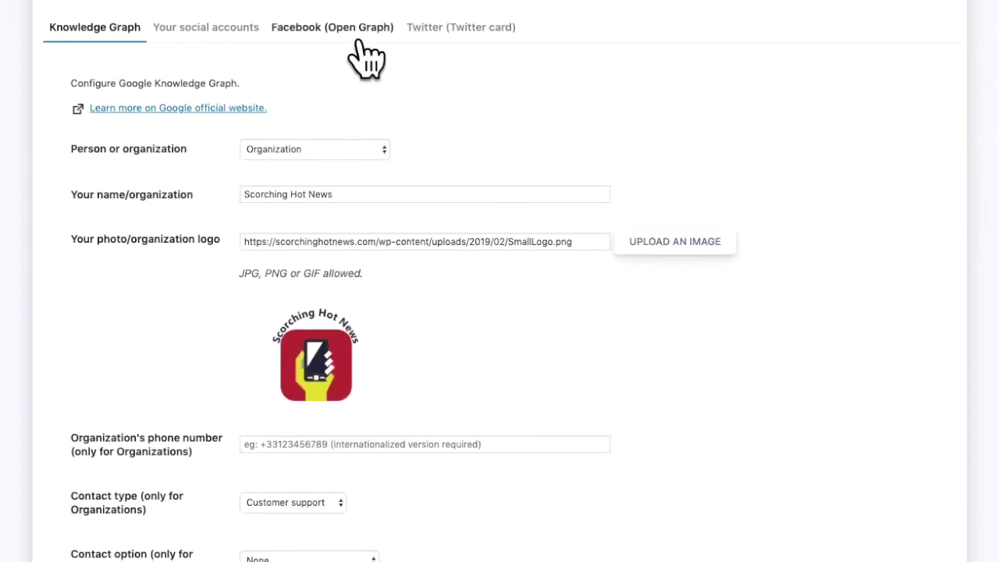
{"action": "left_click", "coordinate": [363, 53]}
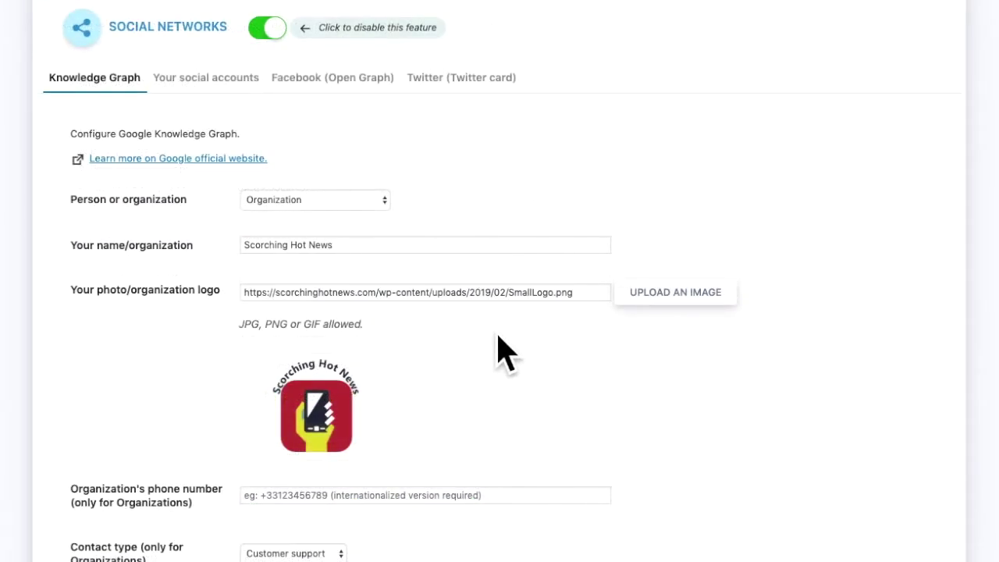
{"action": "scroll", "coordinate": [500, 352], "scroll_direction": "down", "scroll_amount": 4}
{"action": "scroll", "coordinate": [495, 350], "scroll_direction": "up", "scroll_amount": 4}
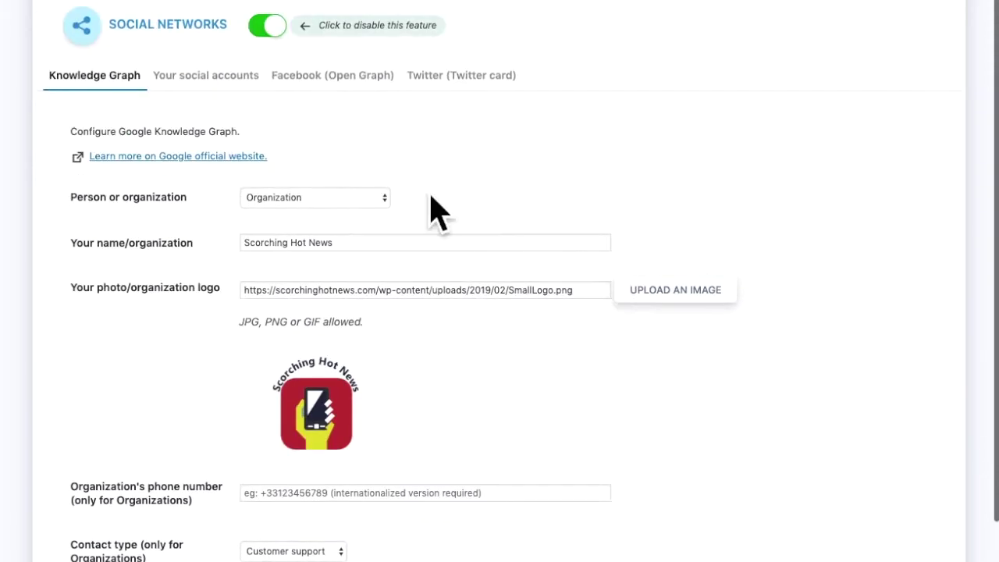
{"action": "left_click", "coordinate": [357, 84]}
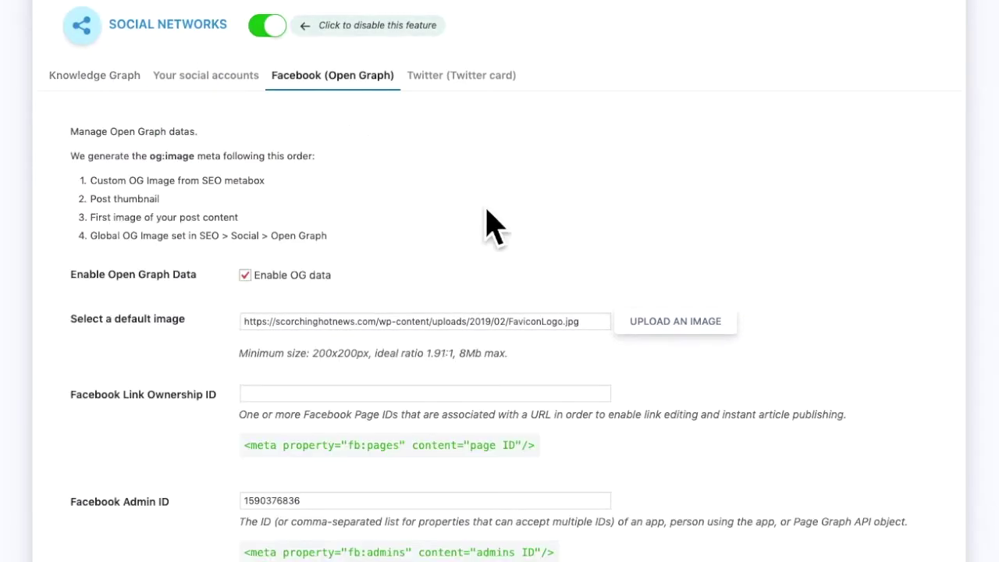
{"action": "left_click", "coordinate": [228, 78]}
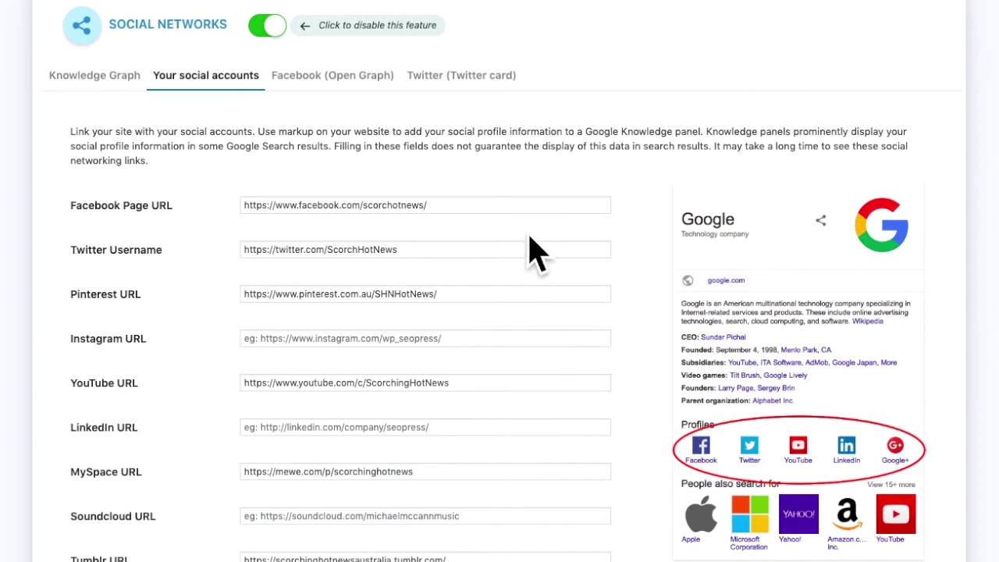
{"action": "left_click", "coordinate": [373, 105]}
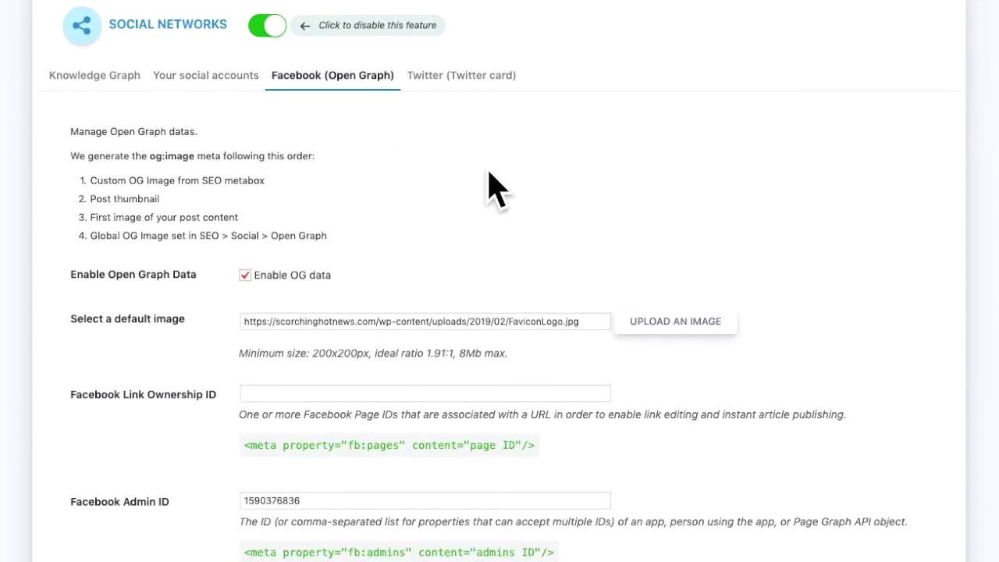
{"action": "scroll", "coordinate": [489, 173], "scroll_direction": "down", "scroll_amount": 3}
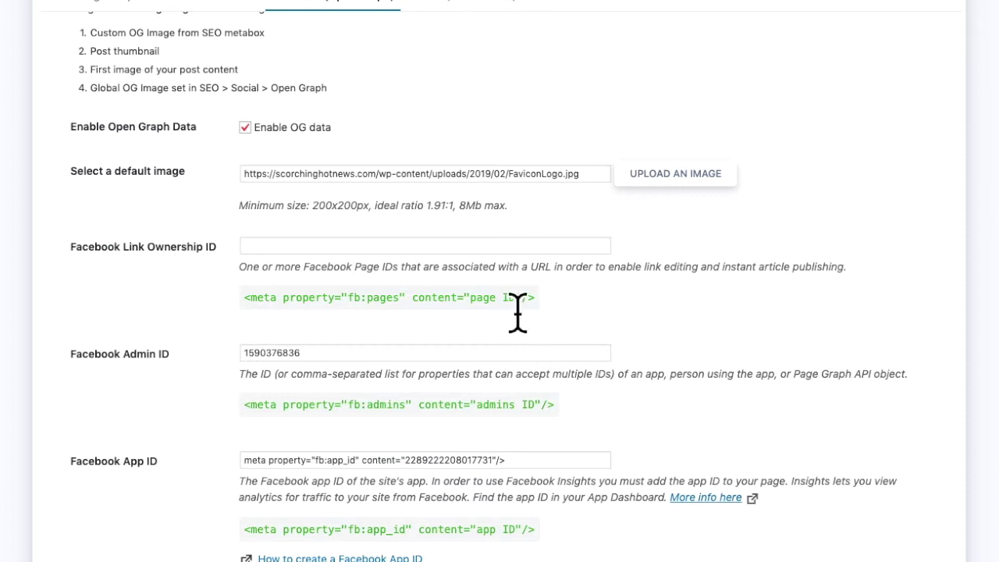
{"action": "scroll", "coordinate": [515, 364], "scroll_direction": "down", "scroll_amount": 3}
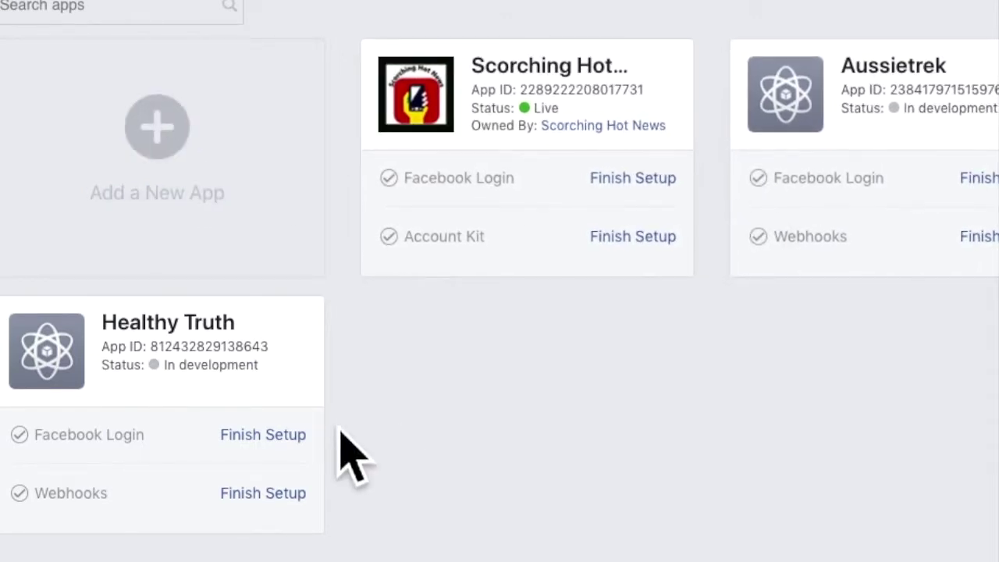
Step: Copy the App ID shown on the Scorching Hot News app card
{"action": "left_click", "coordinate": [611, 106]}
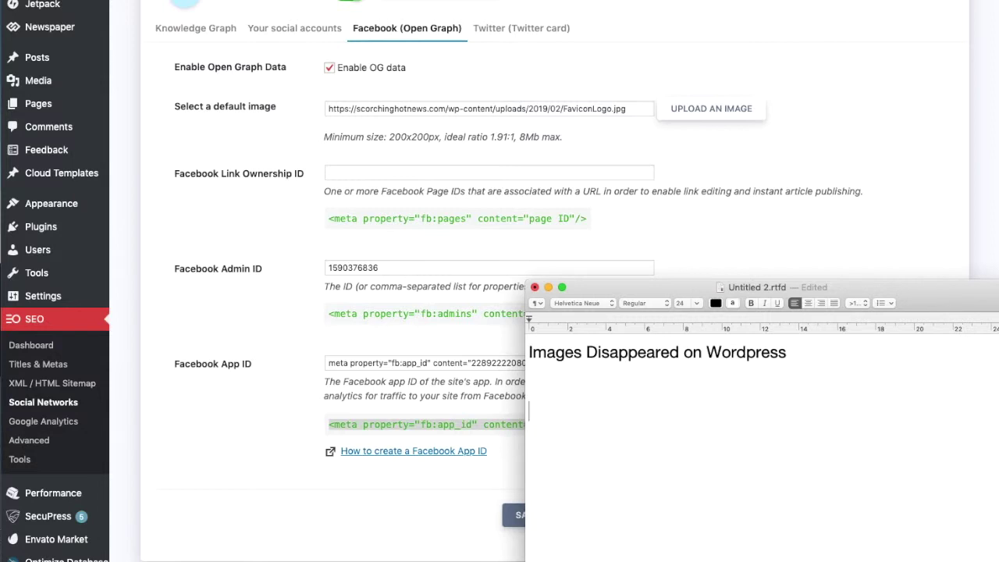
Step: Paste the fb:app_id meta tag below the heading and format the line as black, 18-point text
{"action": "key", "text": "super+v"}
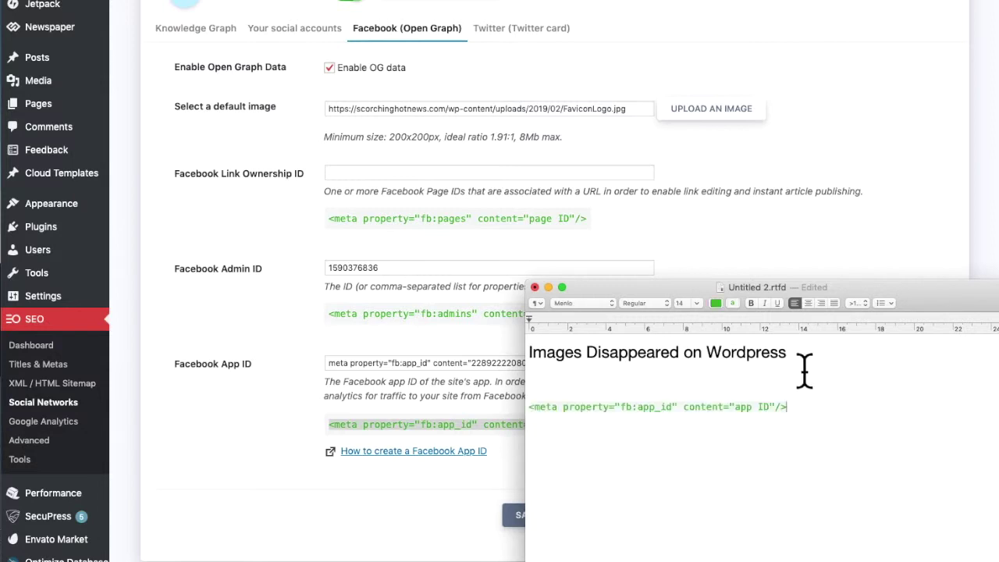
{"action": "left_click_drag", "start_coordinate": [763, 422], "coordinate": [533, 410]}
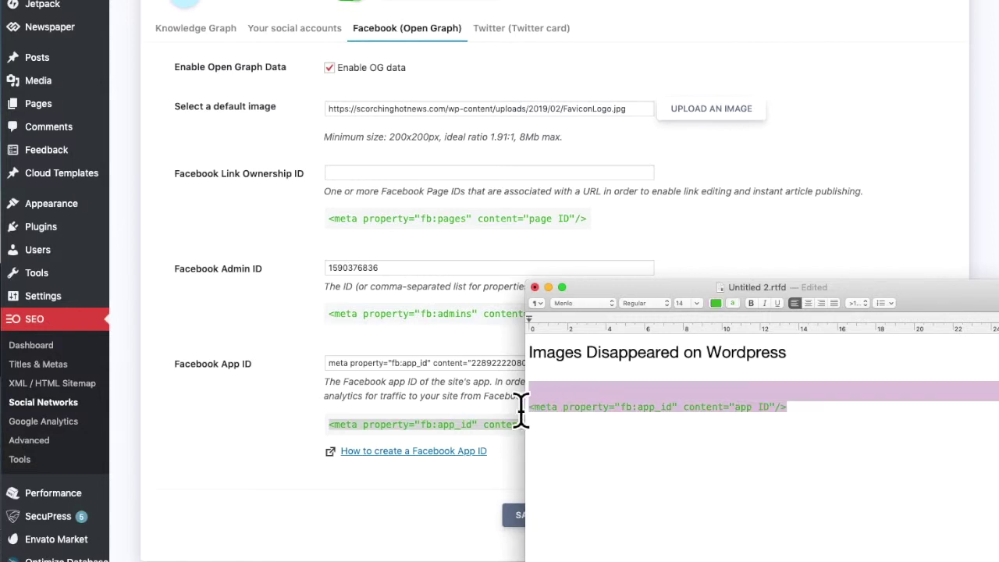
{"action": "left_click", "coordinate": [716, 303]}
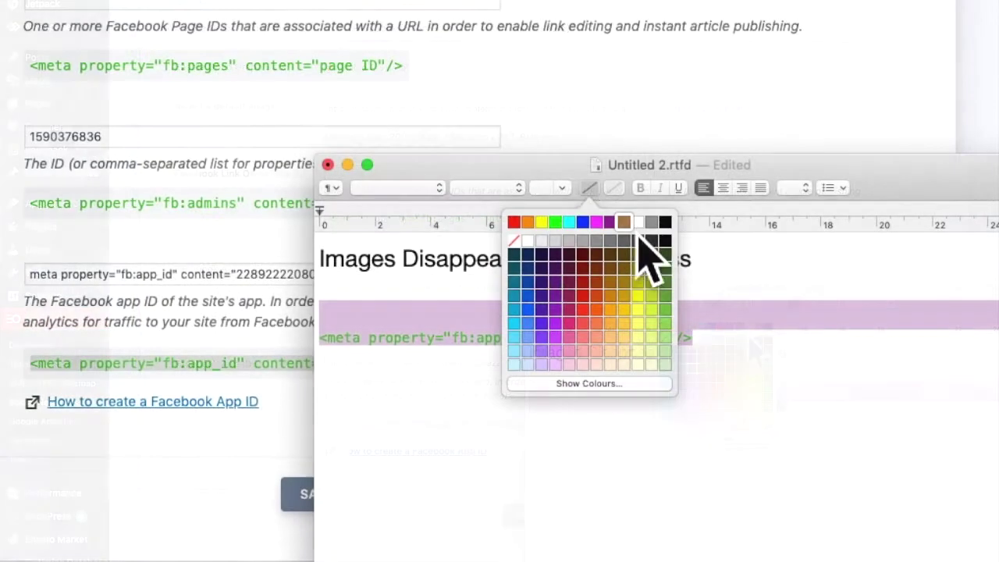
{"action": "left_click", "coordinate": [767, 327]}
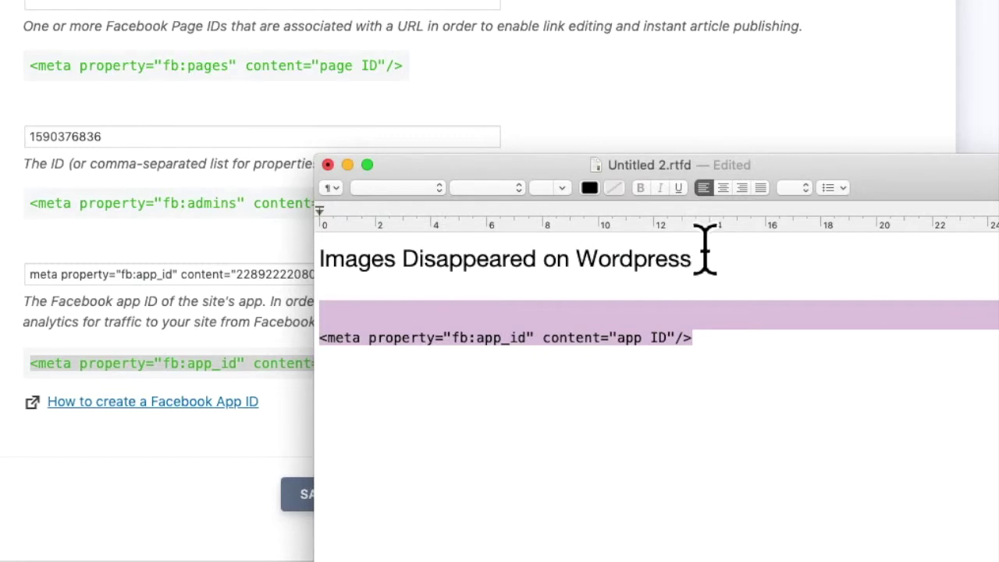
{"action": "left_click", "coordinate": [568, 195]}
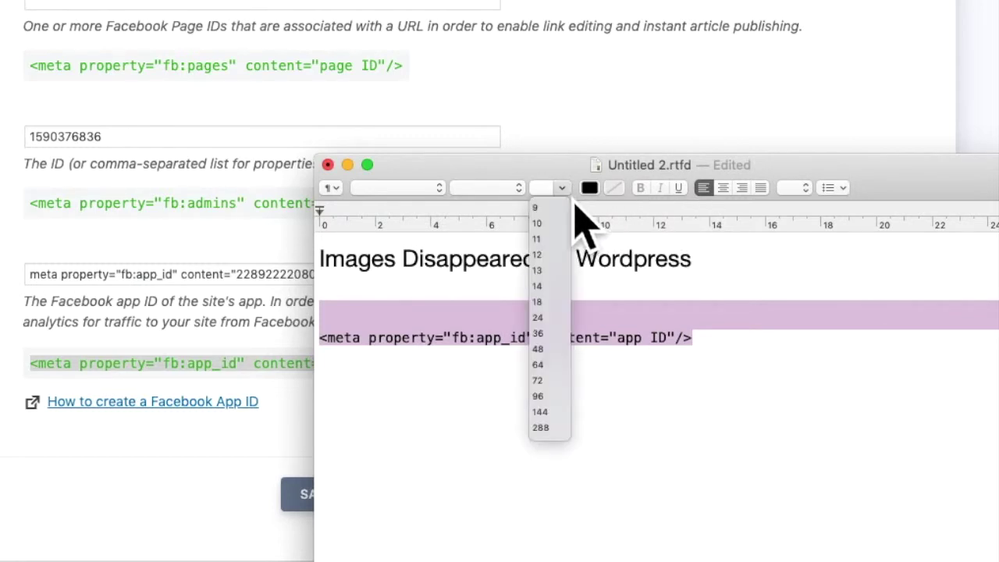
{"action": "left_click", "coordinate": [551, 302]}
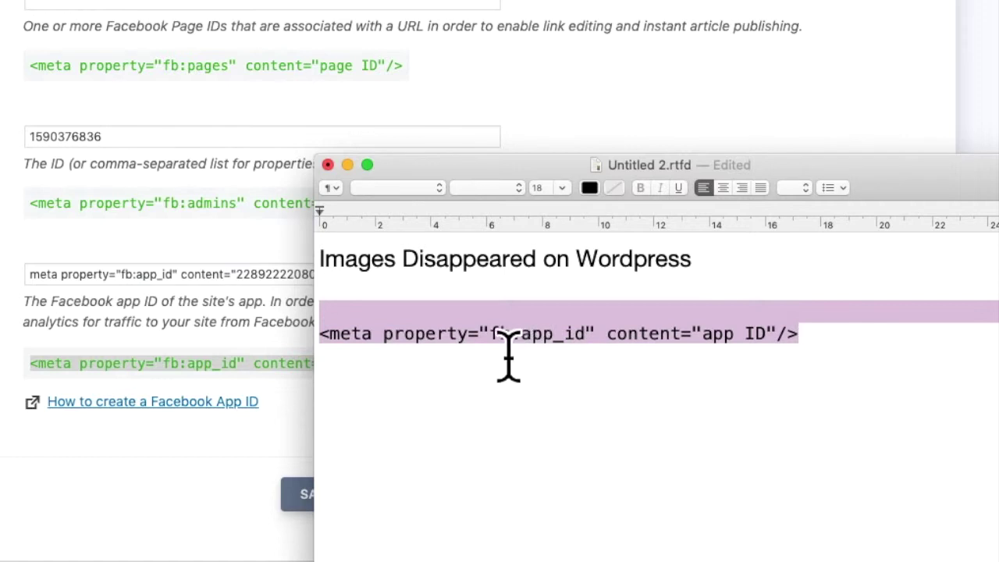
{"action": "left_click", "coordinate": [598, 355]}
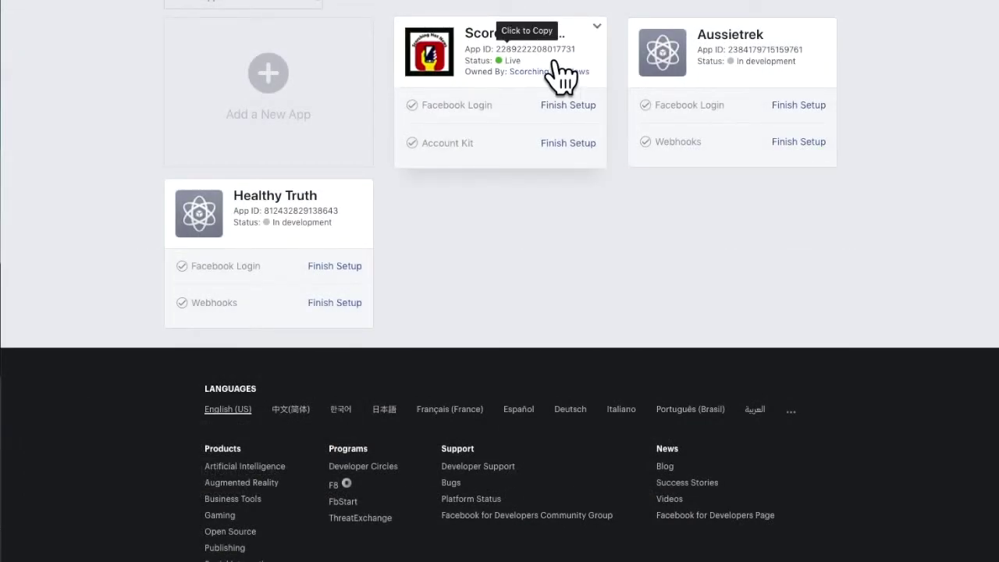
Step: Copy the Scorching Hot News App ID again and paste it over fb:app_id in the TextEdit note
{"action": "left_click", "coordinate": [561, 76]}
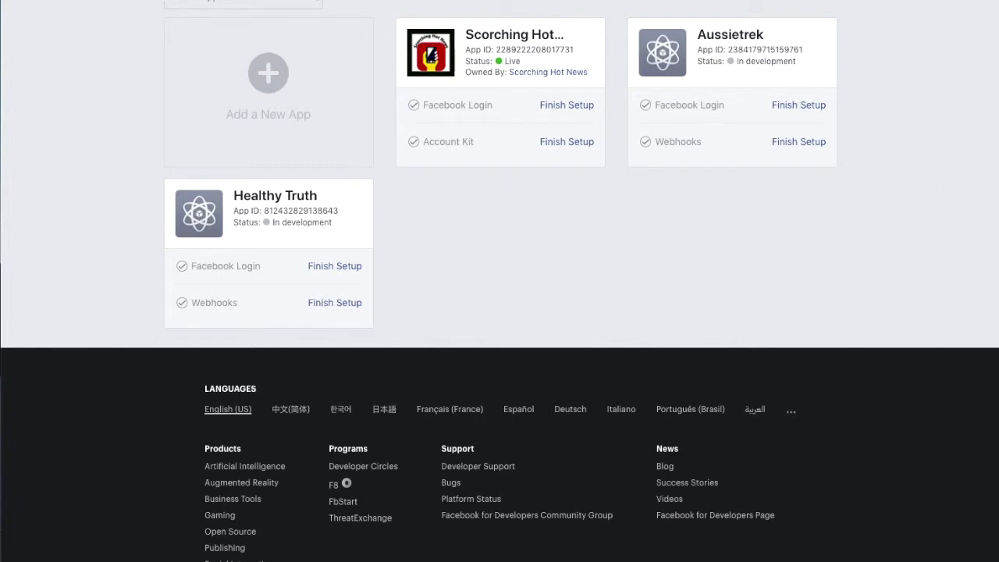
{"action": "key", "text": "super+Tab"}
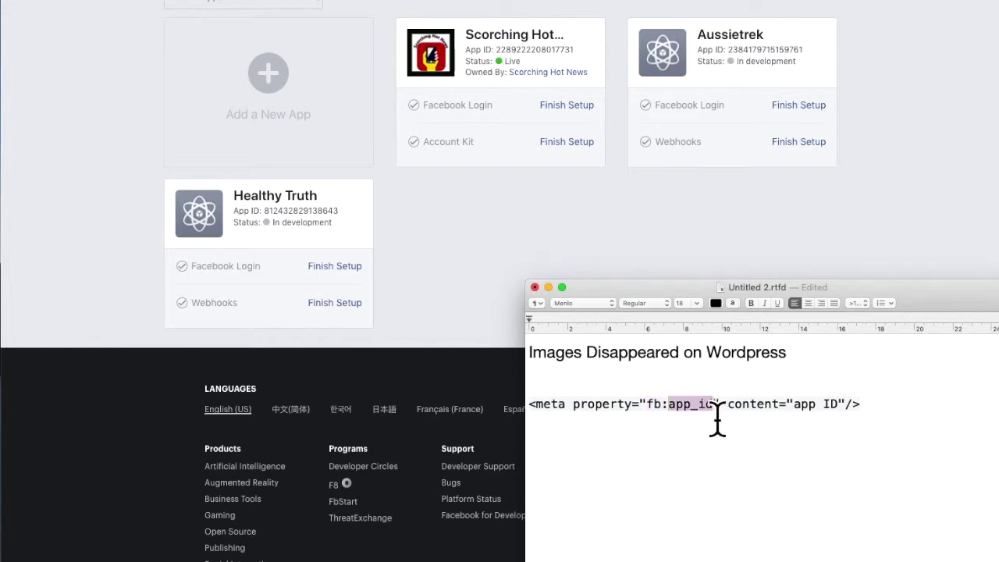
{"action": "right_click", "coordinate": [666, 403]}
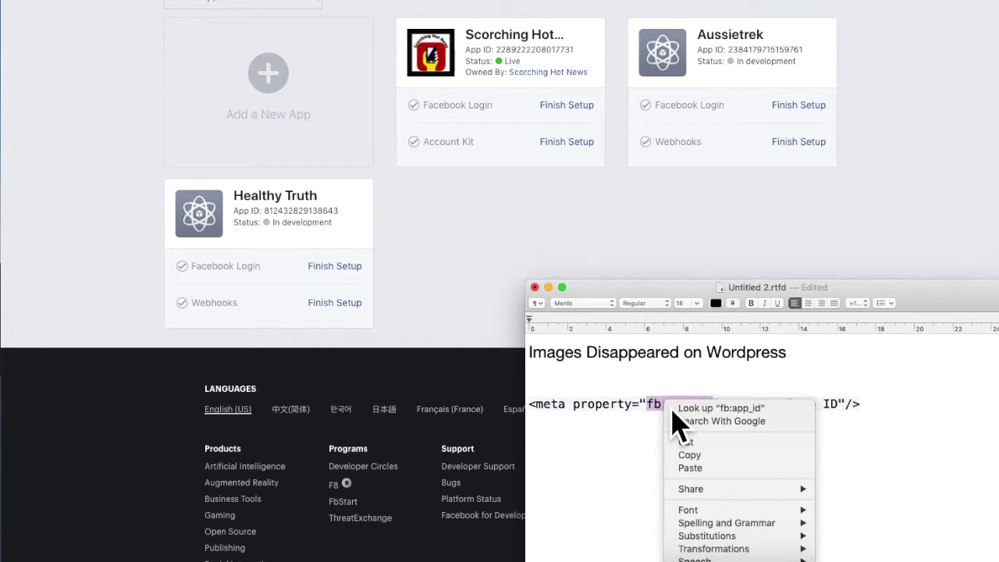
{"action": "left_click", "coordinate": [711, 468]}
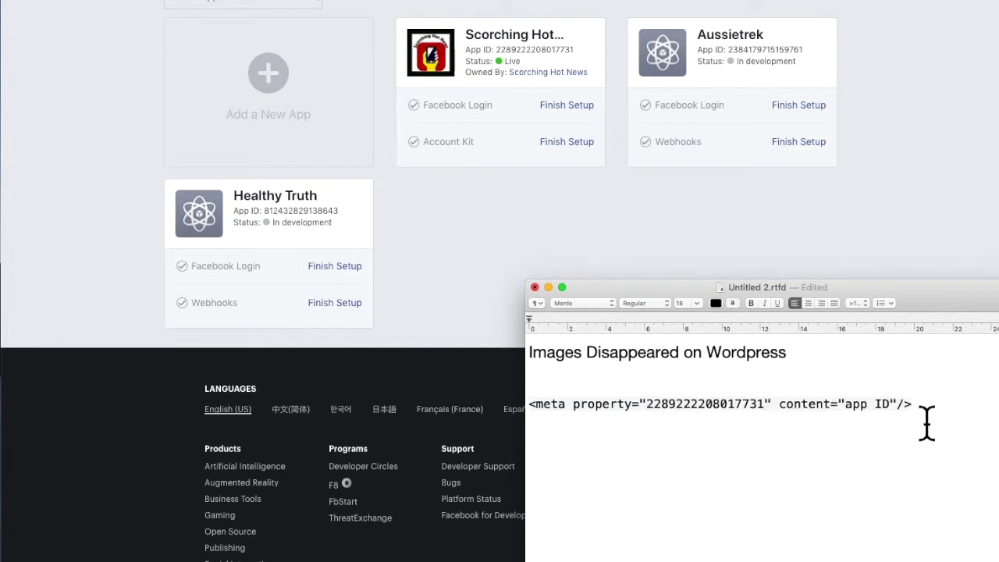
Step: Copy the whole edited meta tag line from the note
{"action": "left_click_drag", "start_coordinate": [913, 419], "coordinate": [531, 423]}
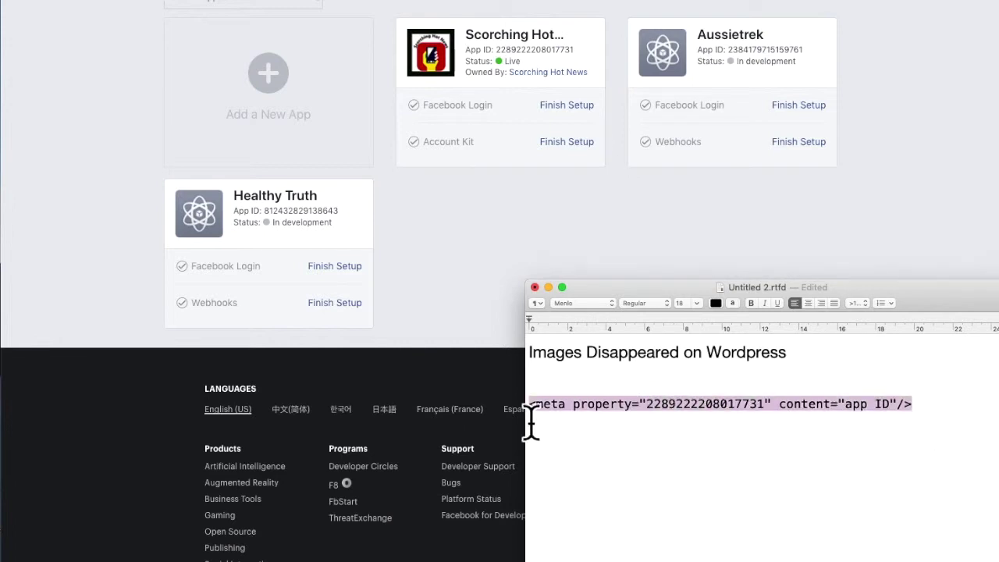
{"action": "right_click", "coordinate": [606, 401]}
{"action": "left_click", "coordinate": [669, 458]}
{"action": "left_click_drag", "start_coordinate": [863, 296], "coordinate": [877, 312]}
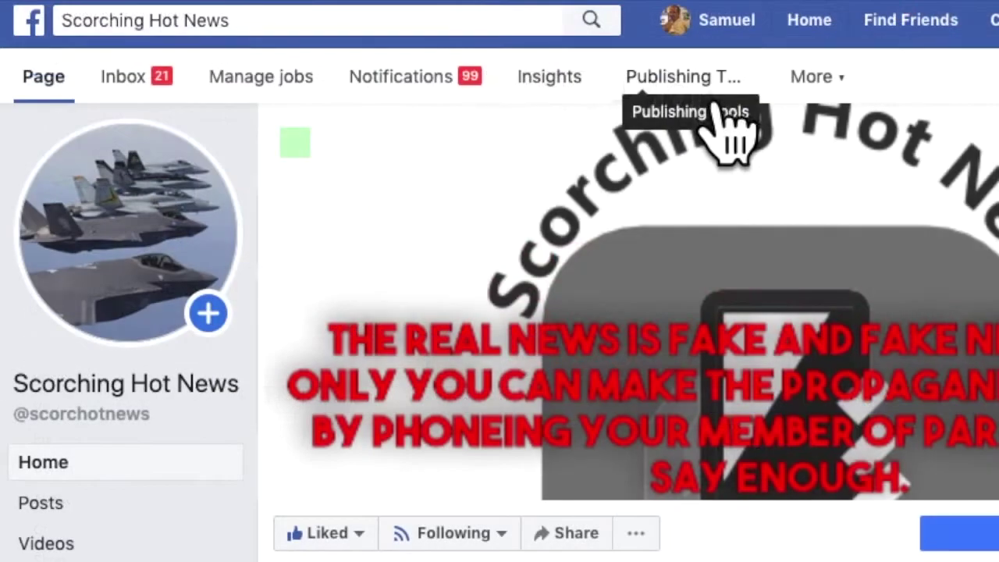
Step: Copy the fb:pages meta tag from Publishing Tools' Instant Articles Connect your site section
{"action": "left_click", "coordinate": [552, 76]}
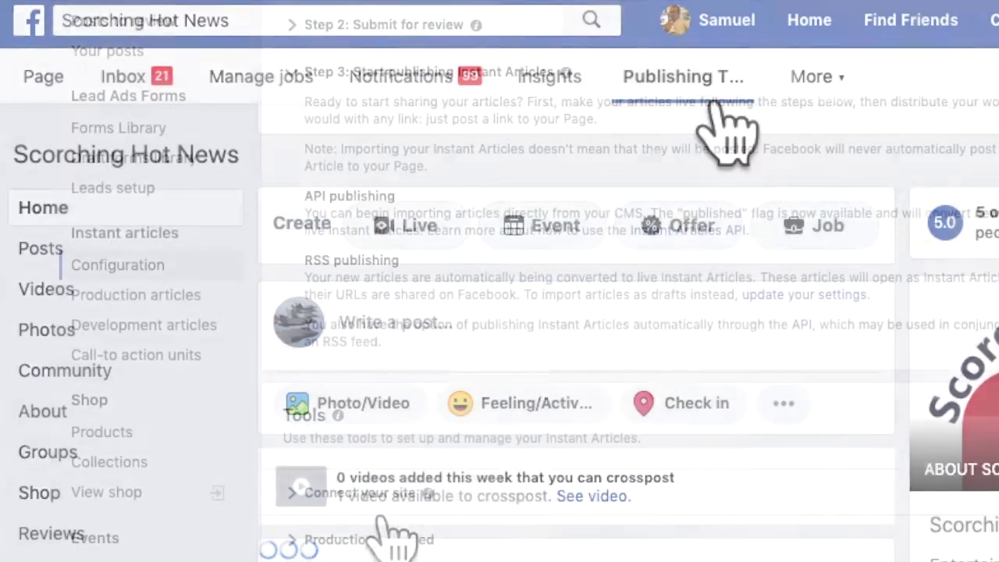
{"action": "left_click_drag", "start_coordinate": [383, 539], "coordinate": [171, 306]}
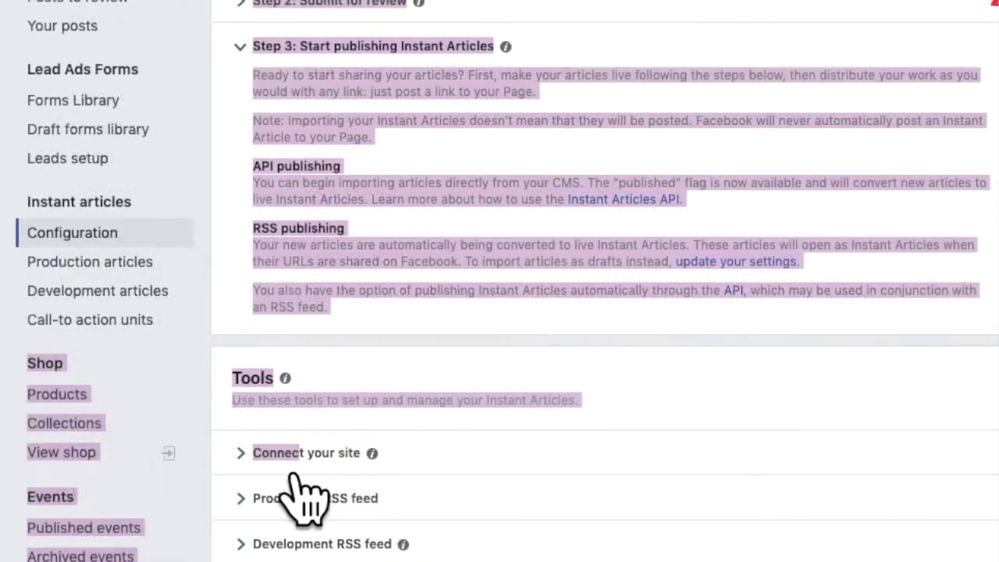
{"action": "left_click", "coordinate": [343, 471]}
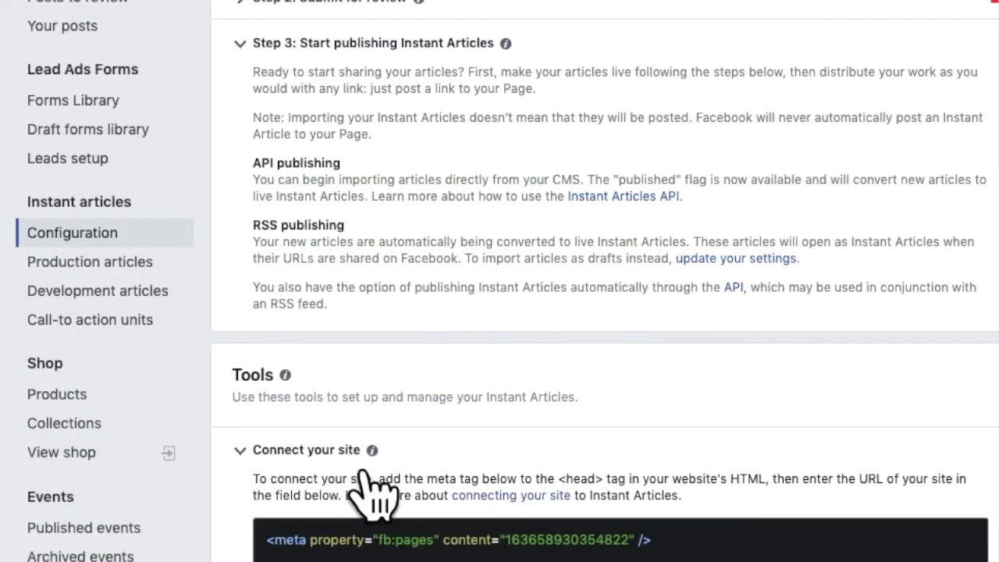
{"action": "scroll", "coordinate": [736, 459], "scroll_direction": "down", "scroll_amount": 5}
{"action": "scroll", "coordinate": [736, 459], "scroll_direction": "down", "scroll_amount": 1}
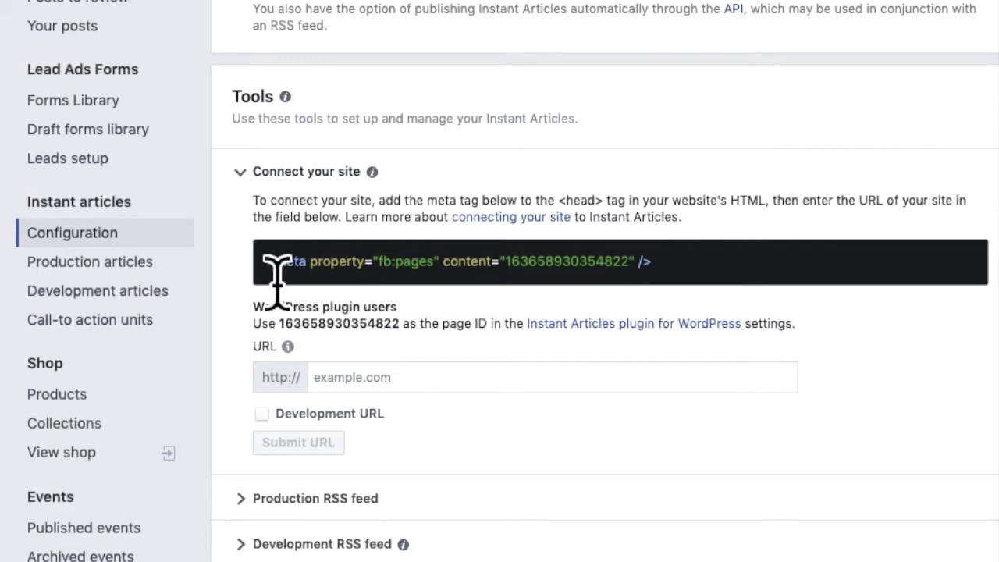
{"action": "left_click_drag", "start_coordinate": [277, 280], "coordinate": [487, 283]}
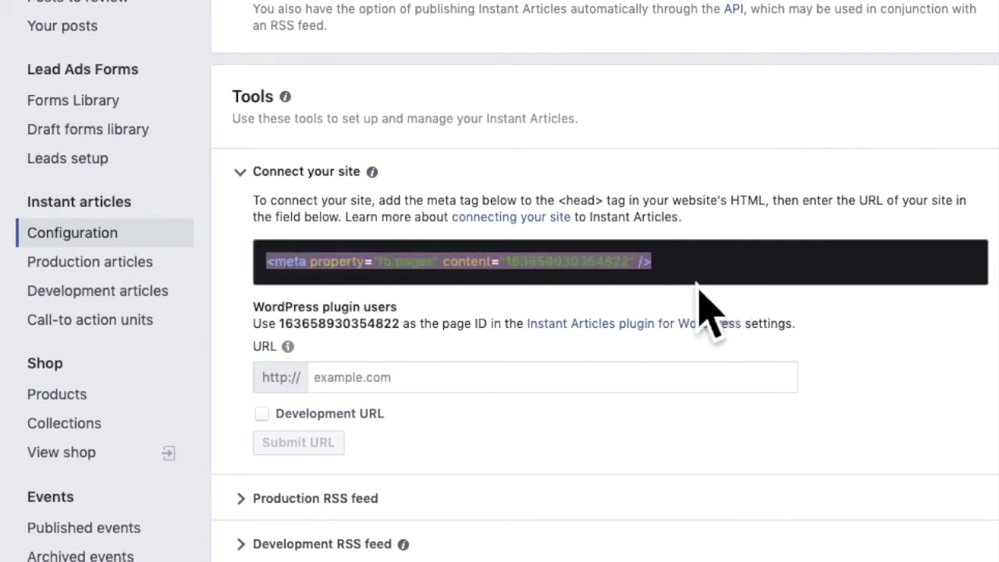
{"action": "right_click", "coordinate": [616, 277]}
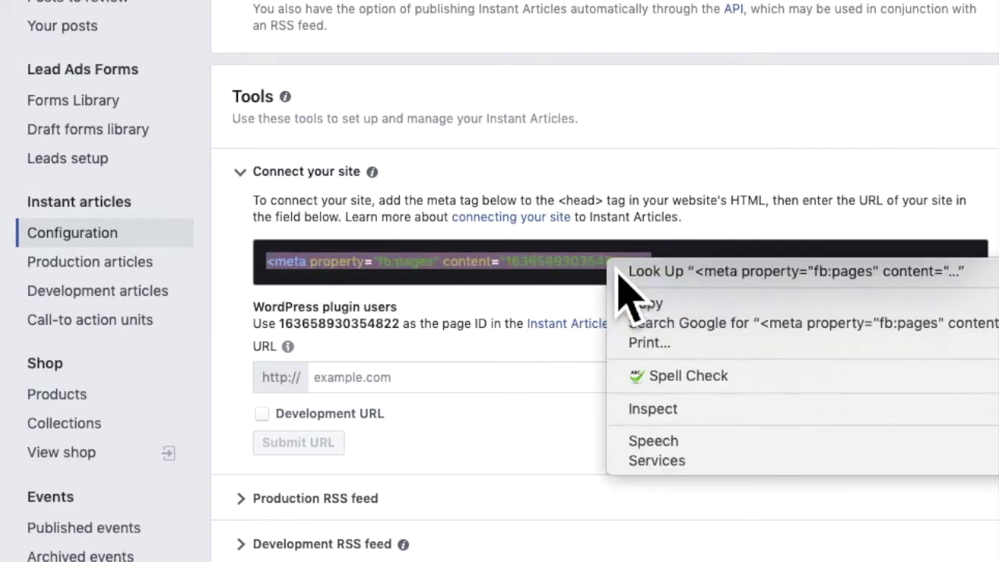
{"action": "left_click", "coordinate": [687, 308]}
{"action": "mouse_move", "coordinate": [288, 346]}
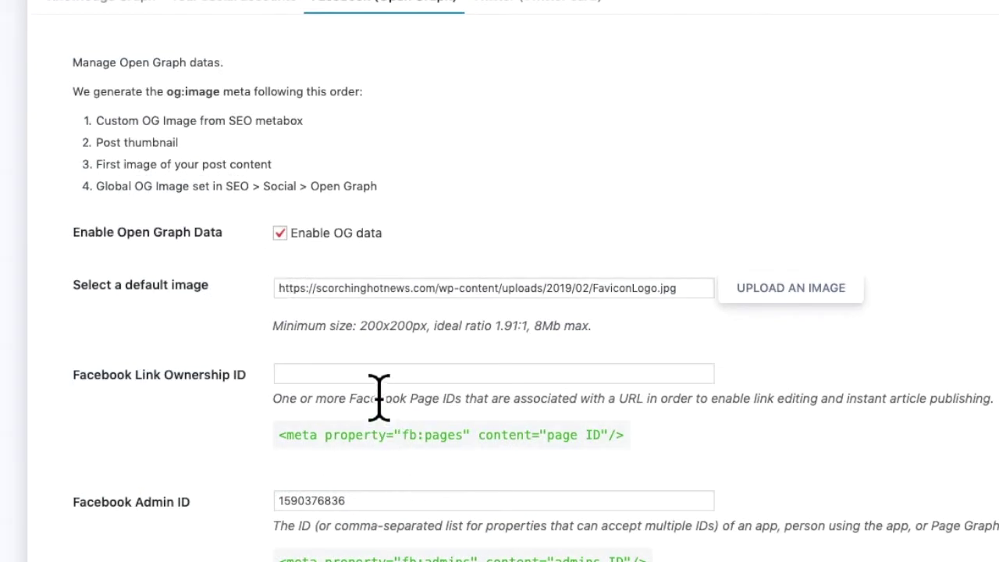
Step: Paste the fb:pages meta tag into the Facebook Link Ownership ID field and scroll to Save Changes
{"action": "left_click", "coordinate": [376, 377]}
{"action": "right_click", "coordinate": [379, 376]}
{"action": "key", "text": "Escape"}
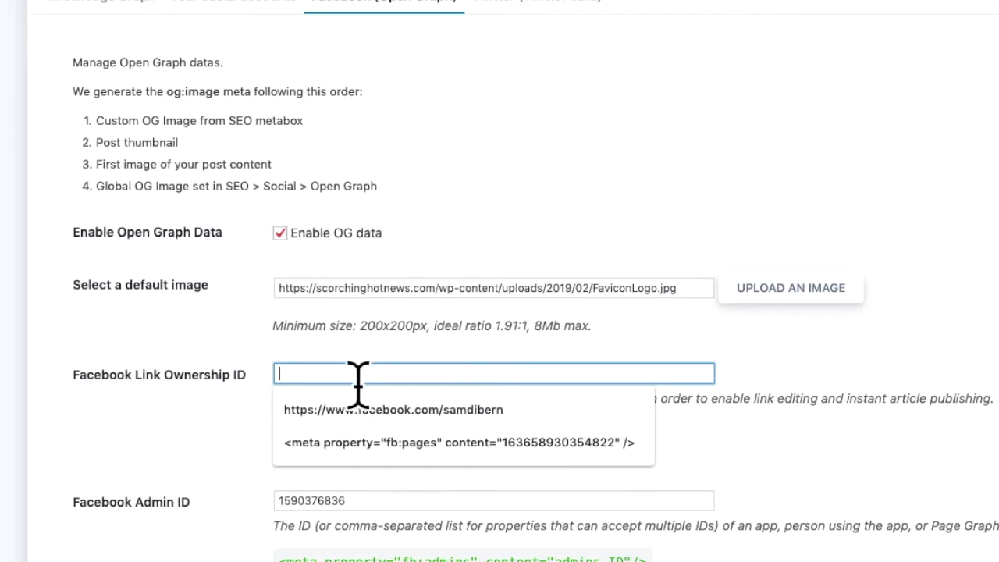
{"action": "right_click", "coordinate": [359, 376]}
{"action": "left_click", "coordinate": [445, 483]}
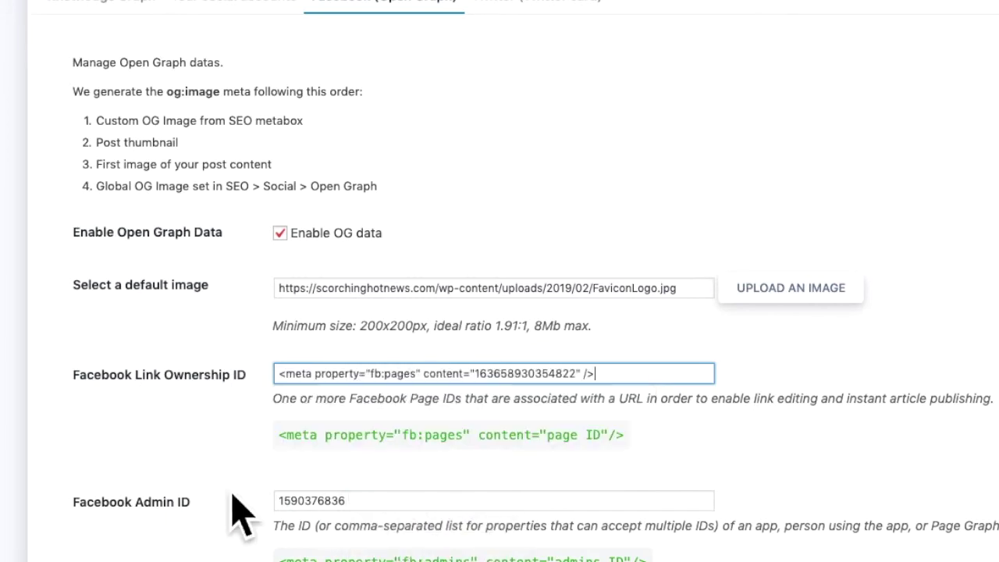
{"action": "scroll", "coordinate": [374, 488], "scroll_direction": "down", "scroll_amount": 2}
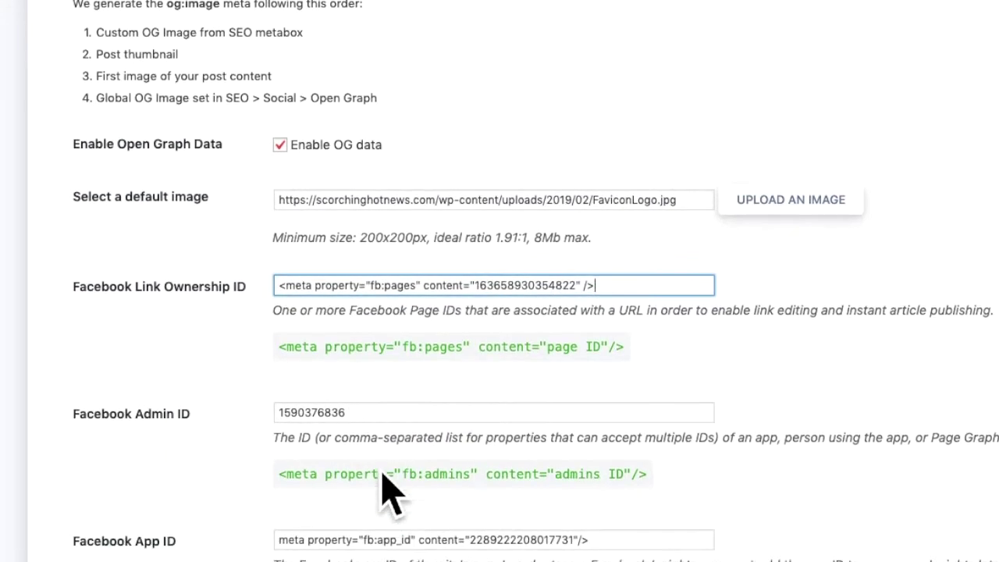